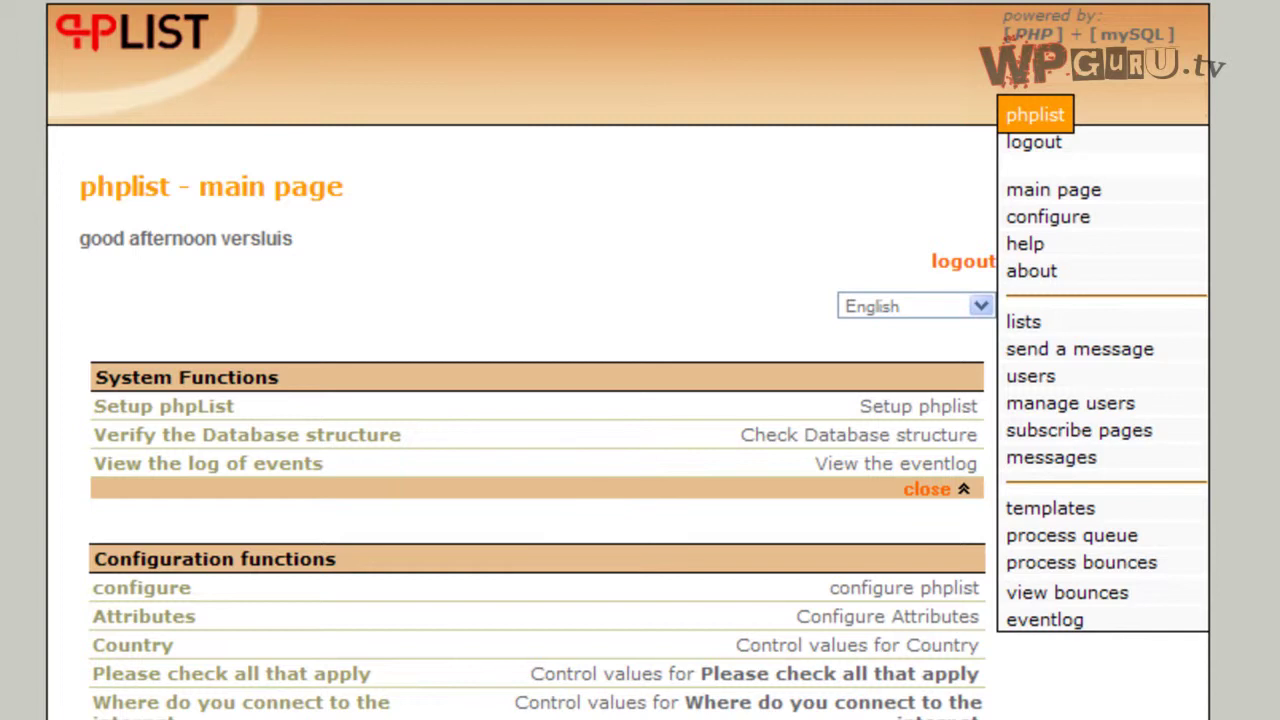
- Start a new message and set its subject to "Email Subject"
{"action": "scroll", "coordinate": [1277, 660], "scroll_direction": "down", "scroll_amount": 3}
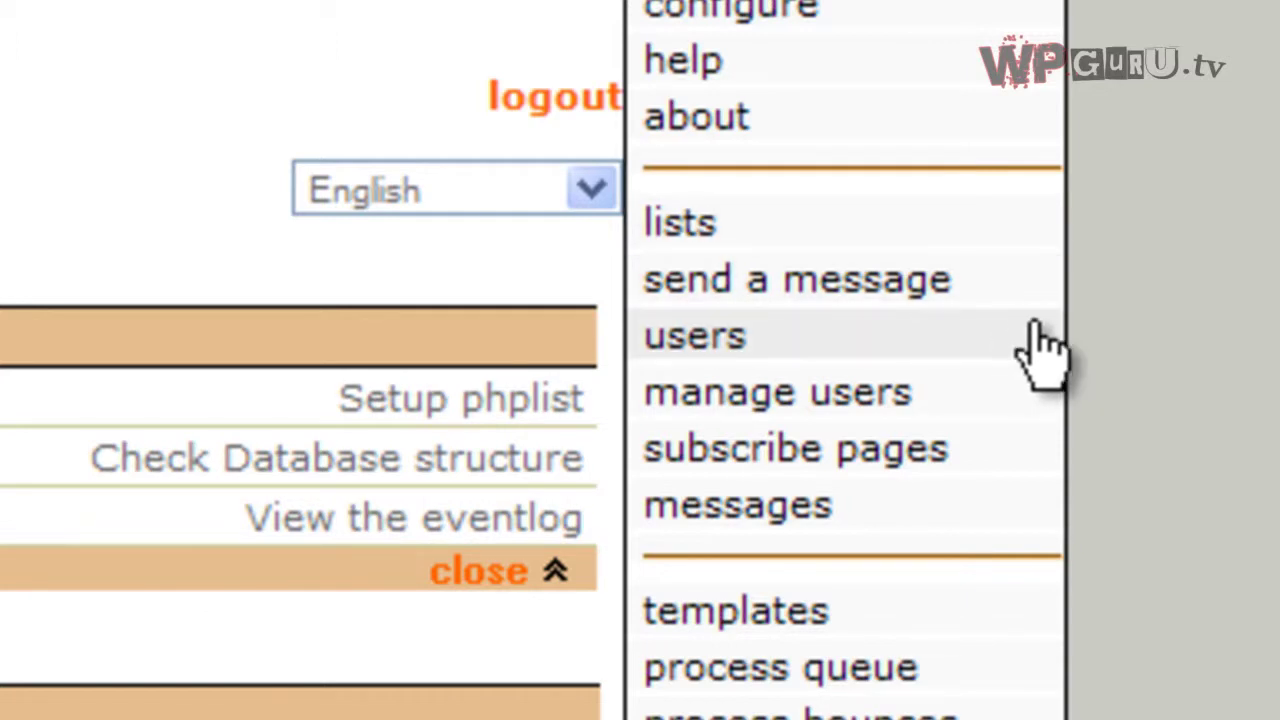
{"action": "left_click", "coordinate": [989, 276]}
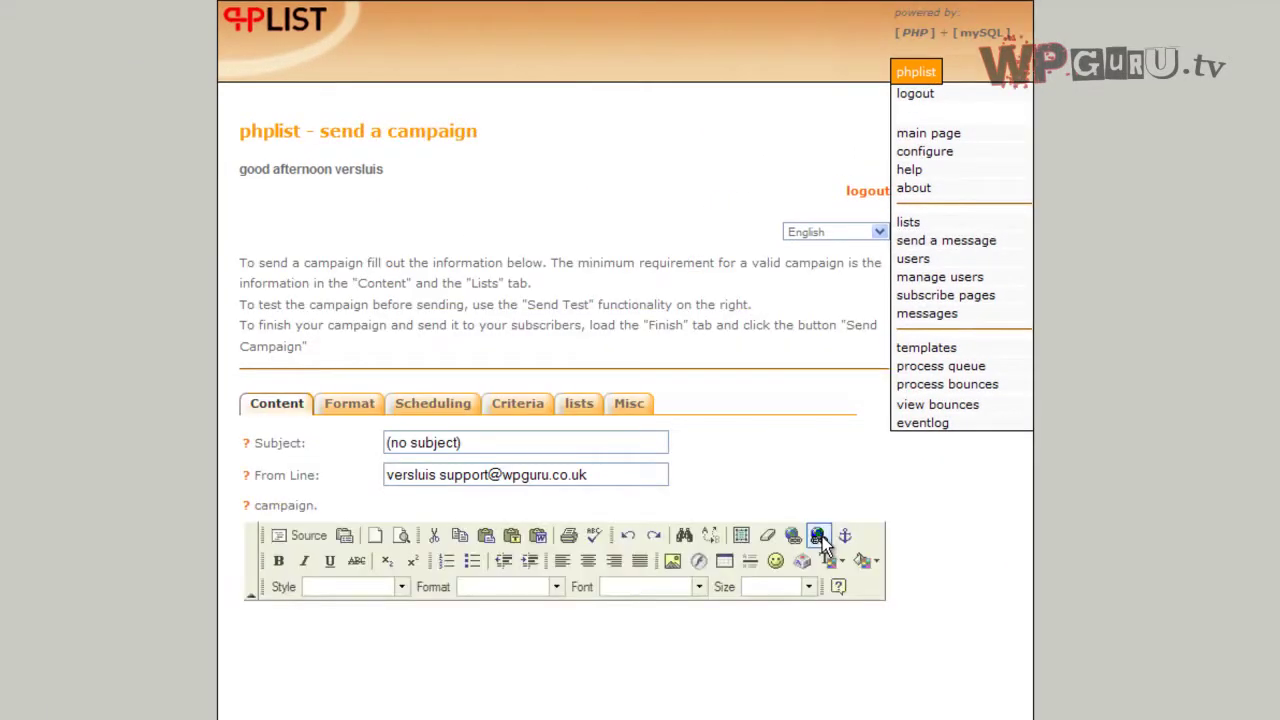
{"action": "scroll", "coordinate": [921, 566], "scroll_direction": "down", "scroll_amount": 3}
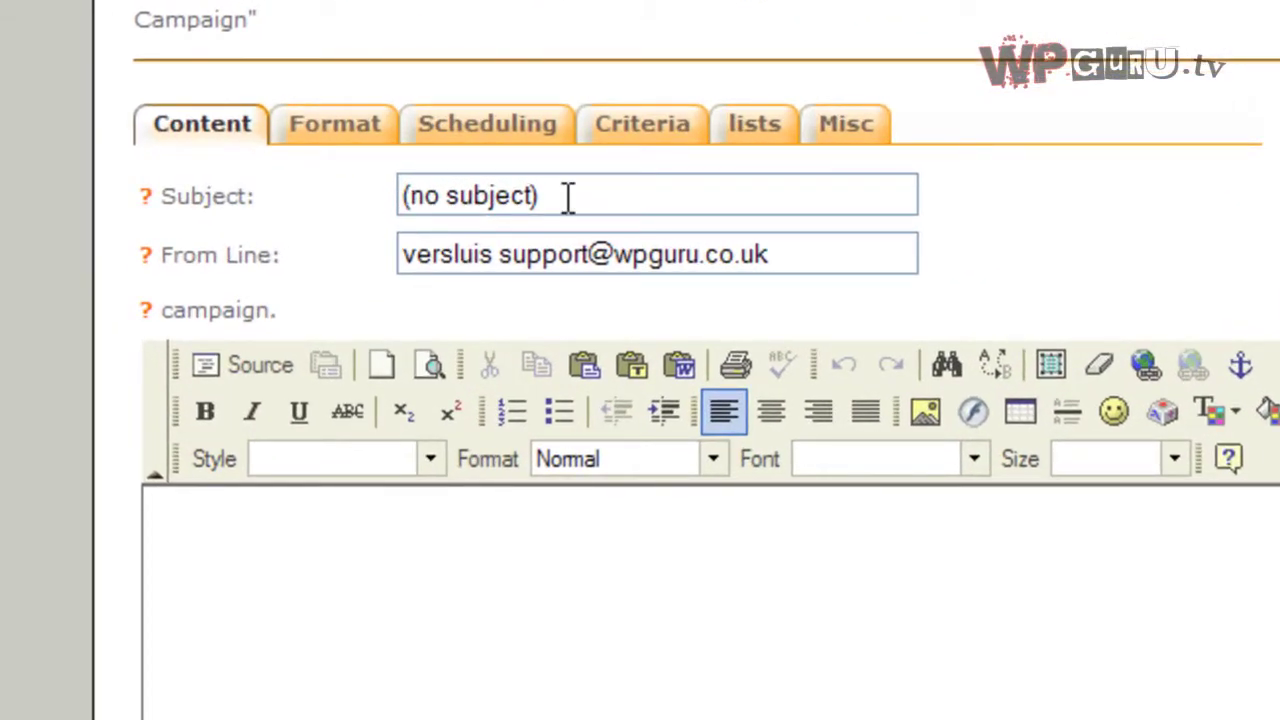
{"action": "left_click", "coordinate": [567, 196]}
{"action": "type", "text": "Em"}
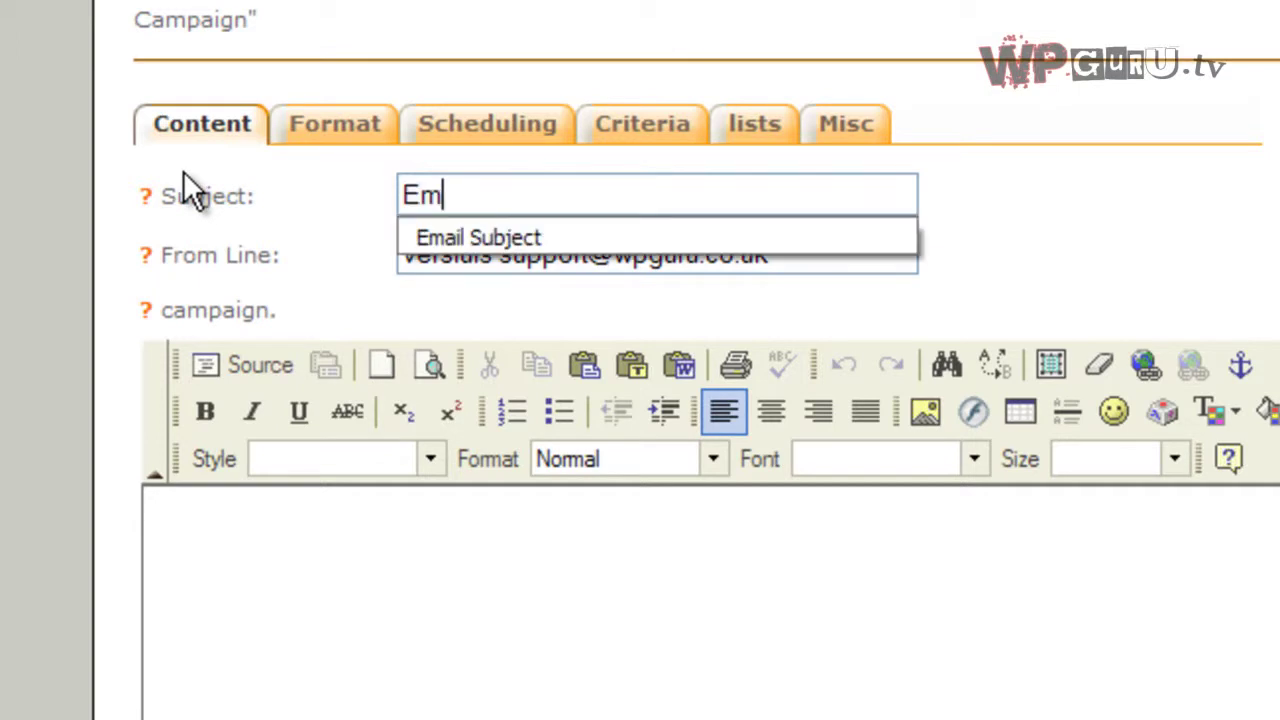
{"action": "type", "text": "ail Subject"}
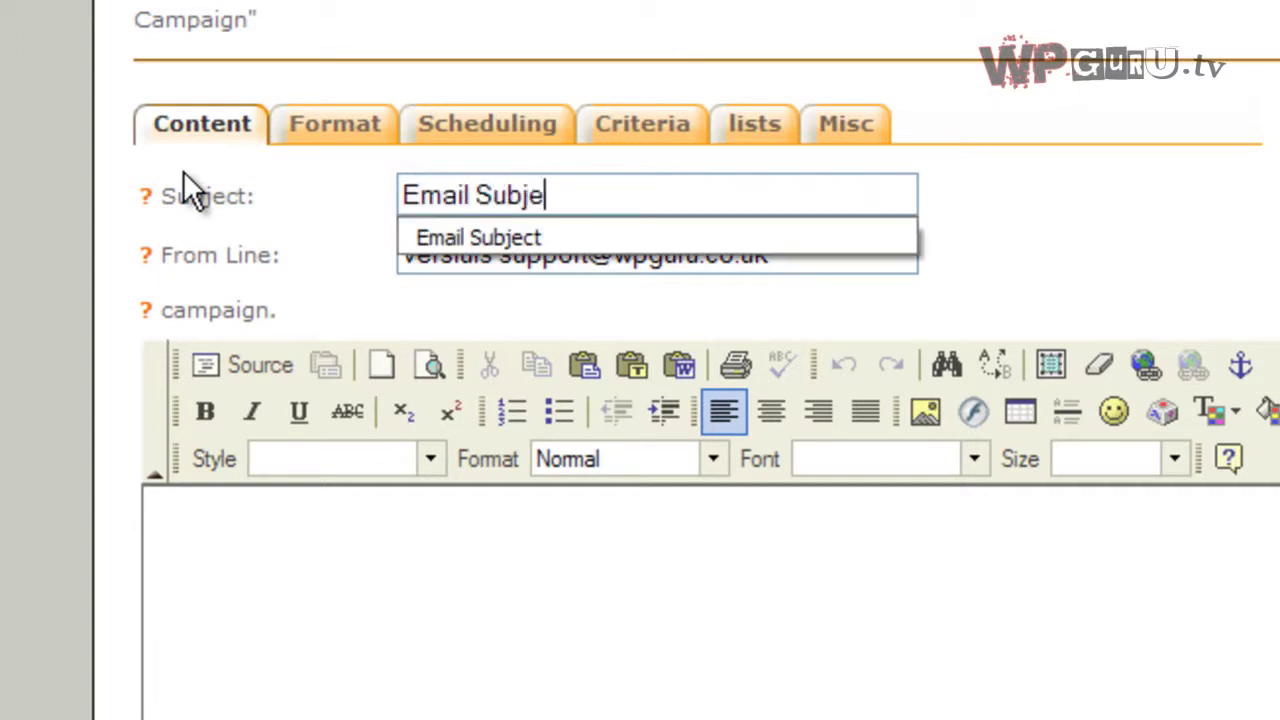
{"action": "left_click", "coordinate": [275, 192]}
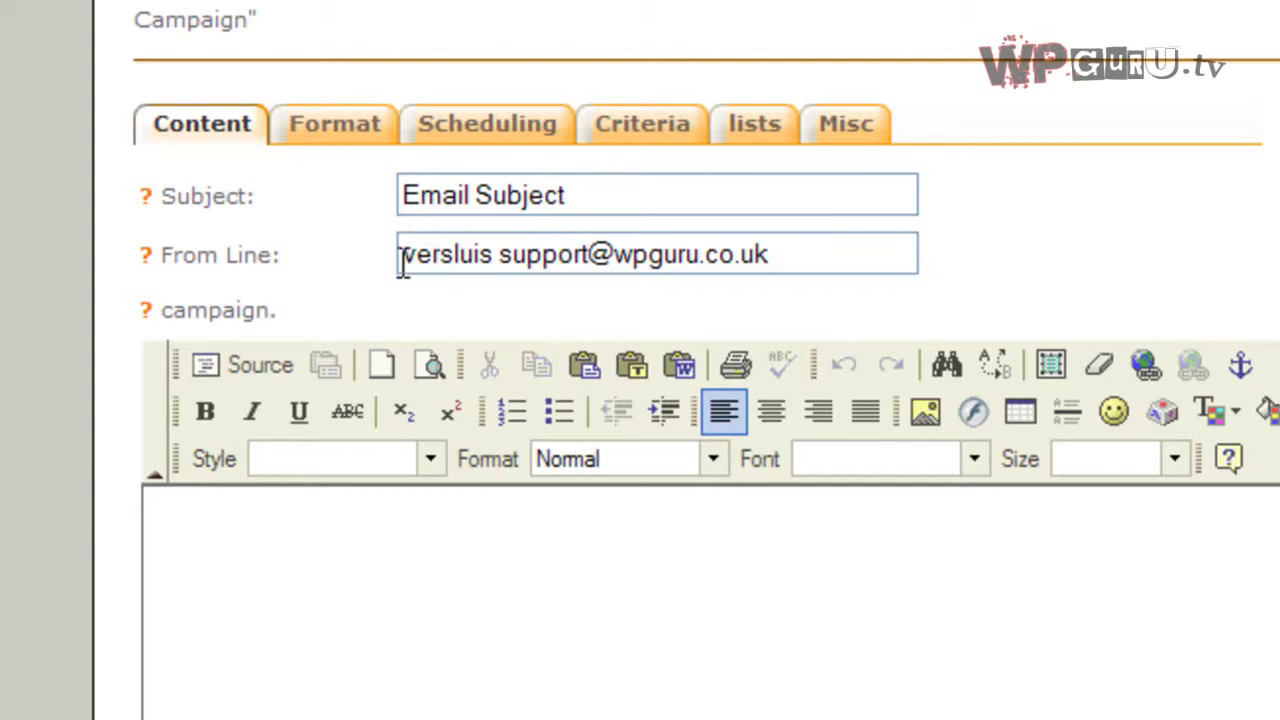
- Add the sender's first name before the surname in the From Line and capitalize the surname, keeping the e-mail address
{"action": "left_click_drag", "start_coordinate": [400, 263], "coordinate": [494, 266]}
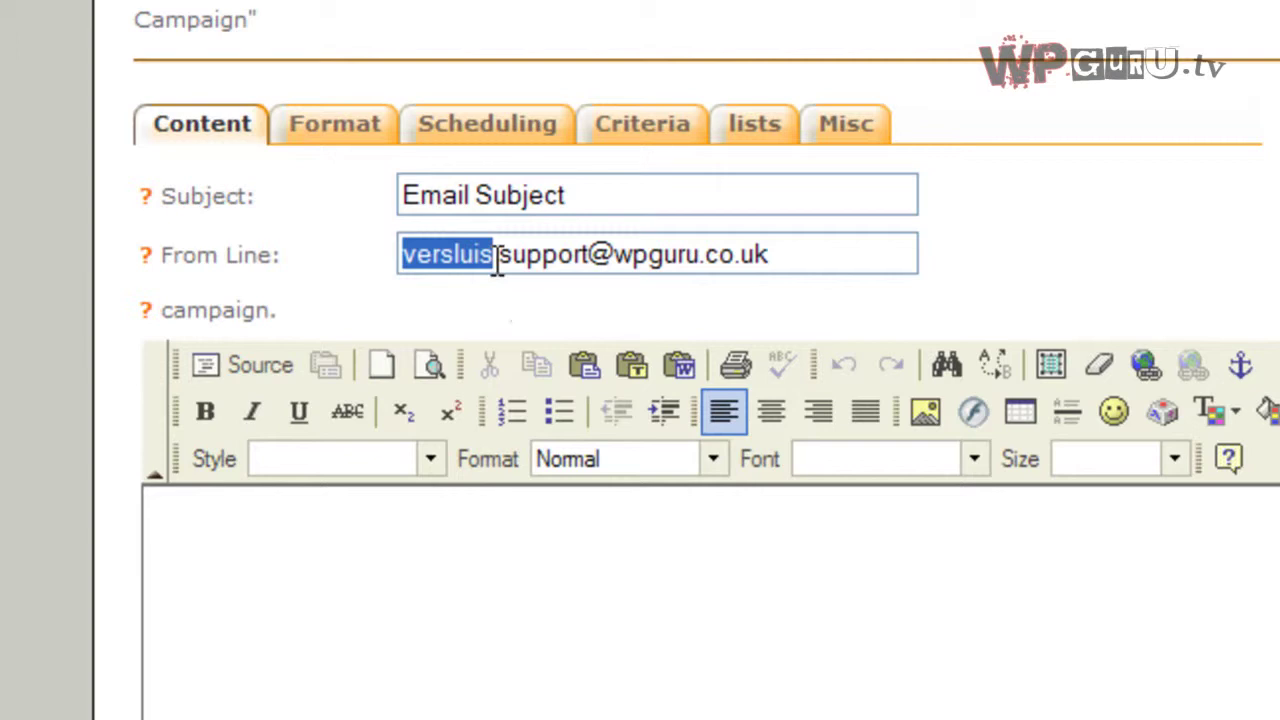
{"action": "left_click_drag", "start_coordinate": [501, 259], "coordinate": [825, 262]}
{"action": "left_click", "coordinate": [1049, 257]}
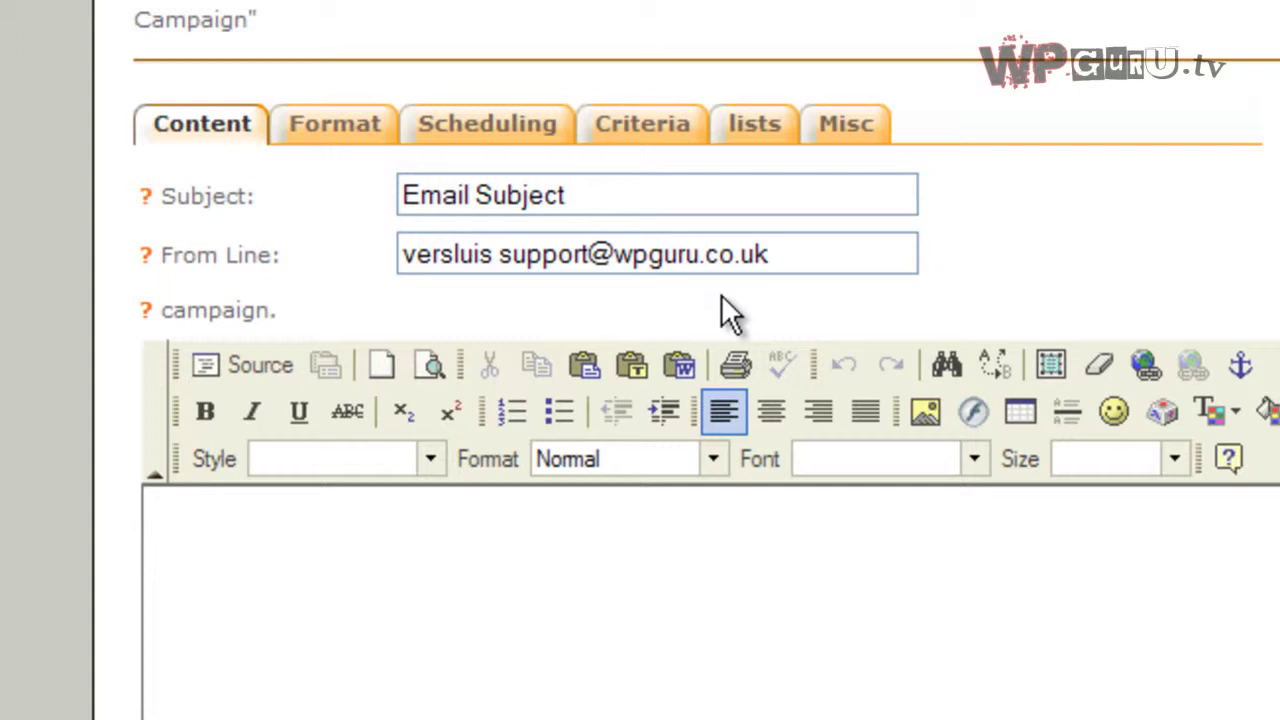
{"action": "left_click", "coordinate": [403, 254]}
{"action": "type", "text": "Jay"}
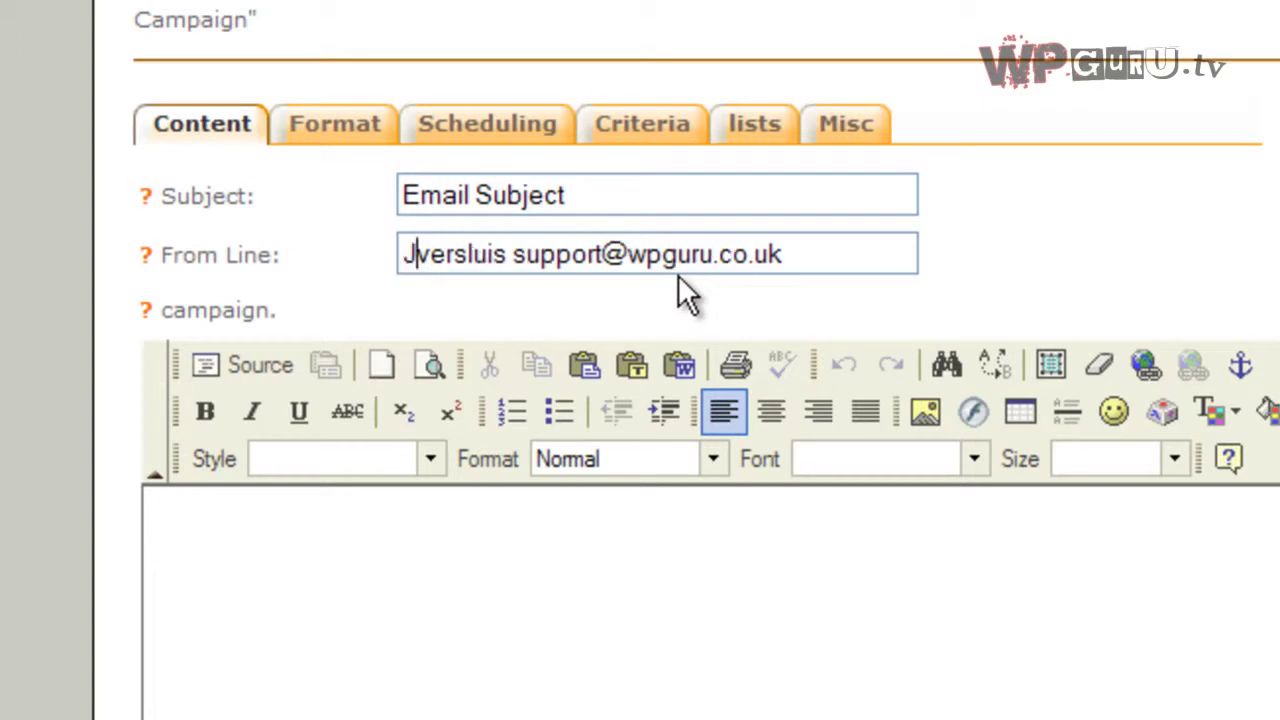
{"action": "key", "text": "shift+Right"}
{"action": "type", "text": "V"}
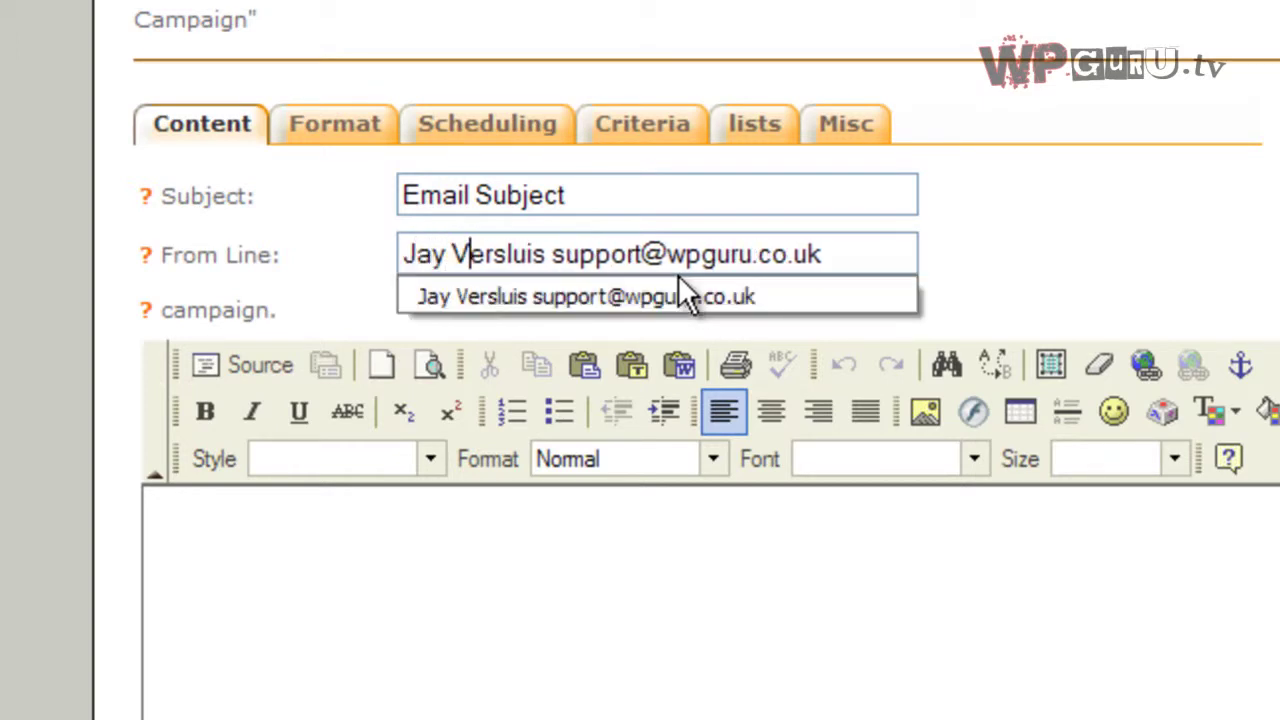
{"action": "key", "text": "End"}
{"action": "left_click", "coordinate": [968, 240]}
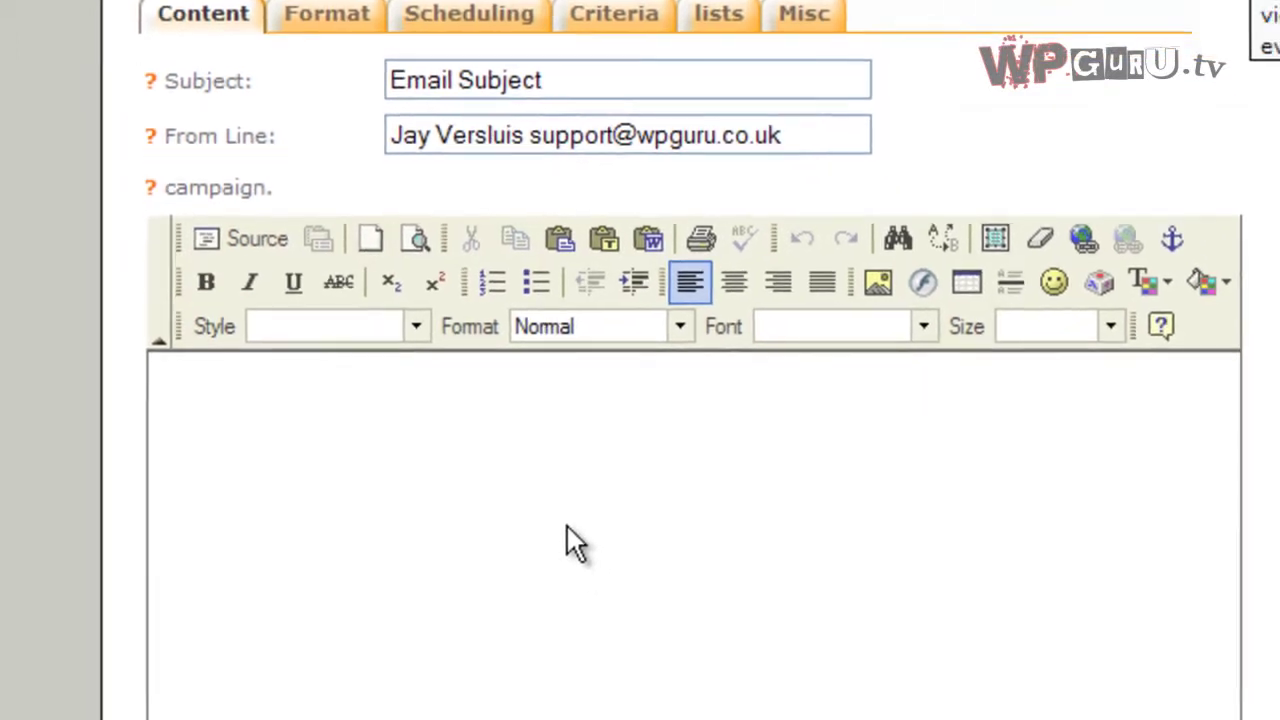
- Copy the two English translation paragraphs, [32] and [33], from the Wikipedia Lorem ipsum article
{"action": "left_click", "coordinate": [610, 690]}
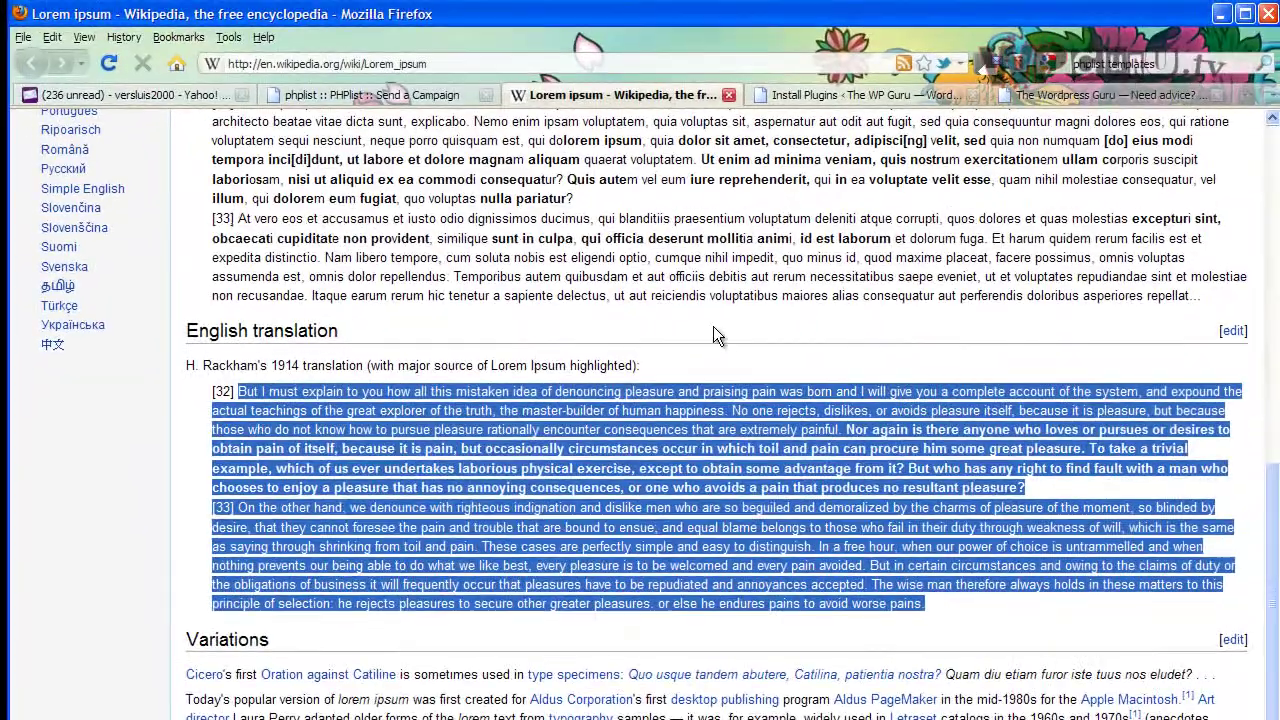
{"action": "scroll", "coordinate": [716, 326], "scroll_direction": "up", "scroll_amount": 15}
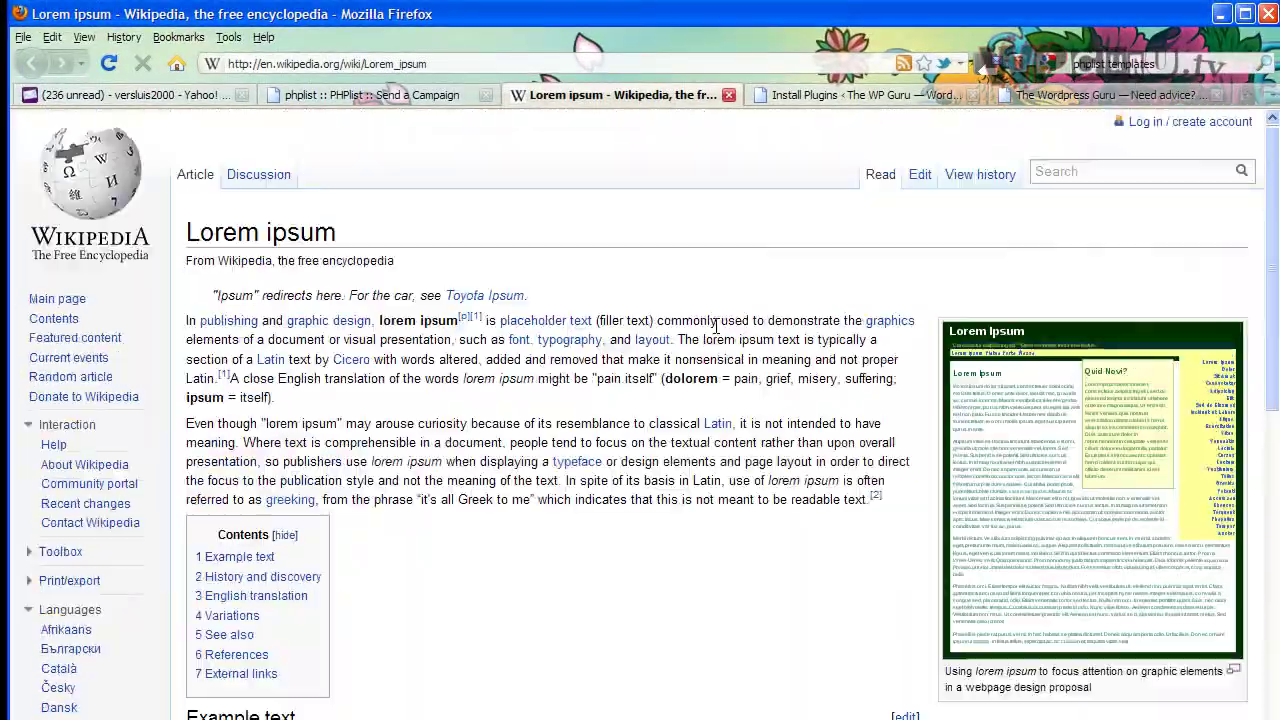
{"action": "scroll", "coordinate": [461, 292], "scroll_direction": "down", "scroll_amount": 15}
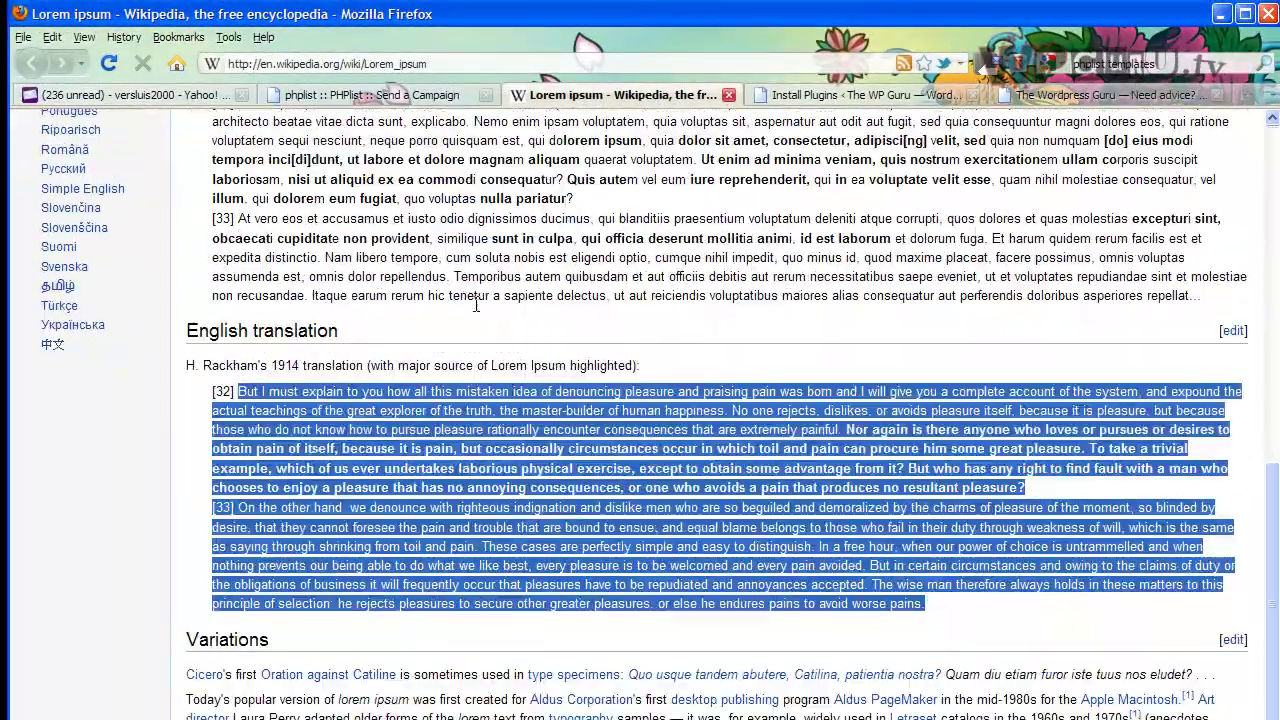
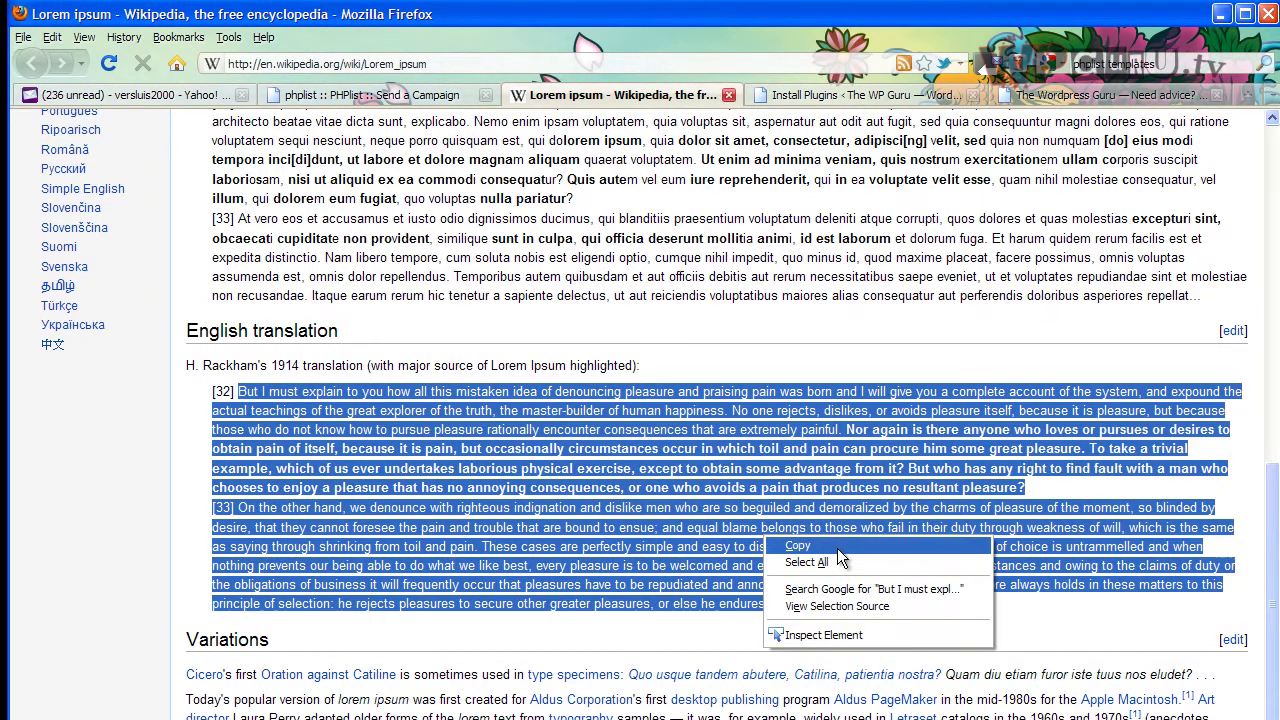
{"action": "left_click", "coordinate": [790, 541]}
- Return to the phplist campaign and paste the copied Lorem ipsum translation into the message body
{"action": "left_click", "coordinate": [418, 98]}
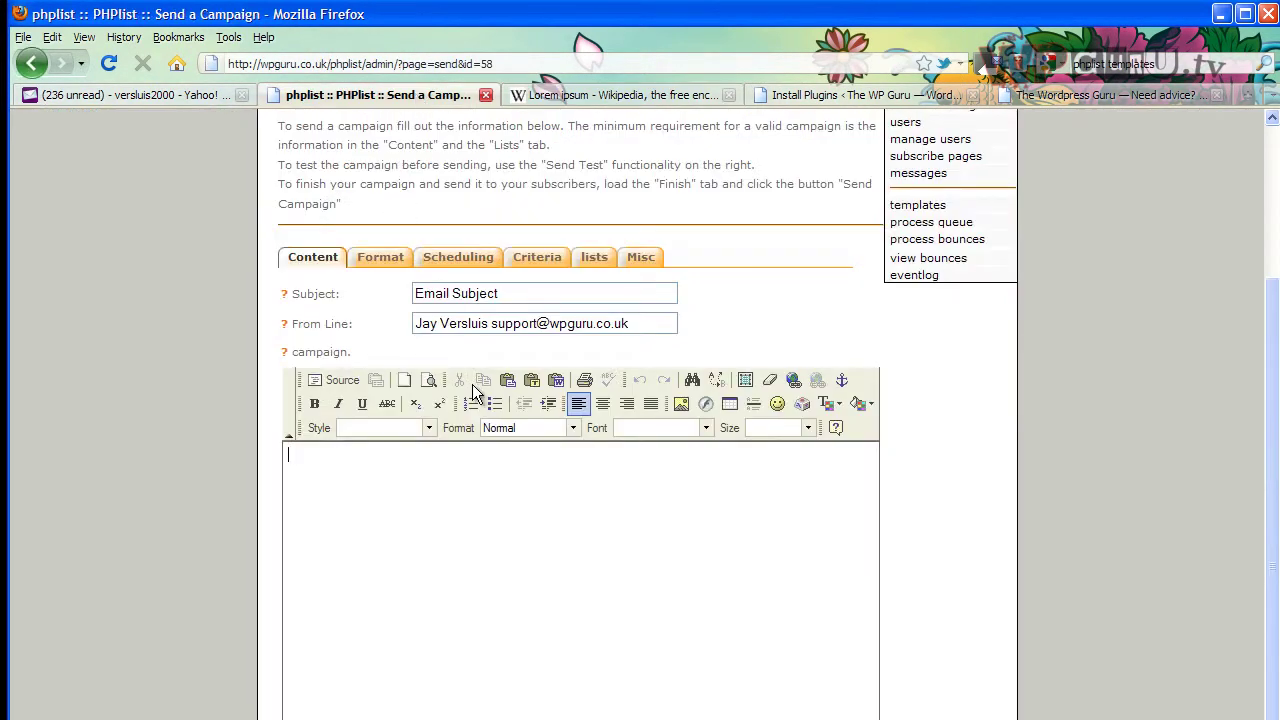
{"action": "right_click", "coordinate": [463, 558]}
{"action": "left_click", "coordinate": [500, 606]}
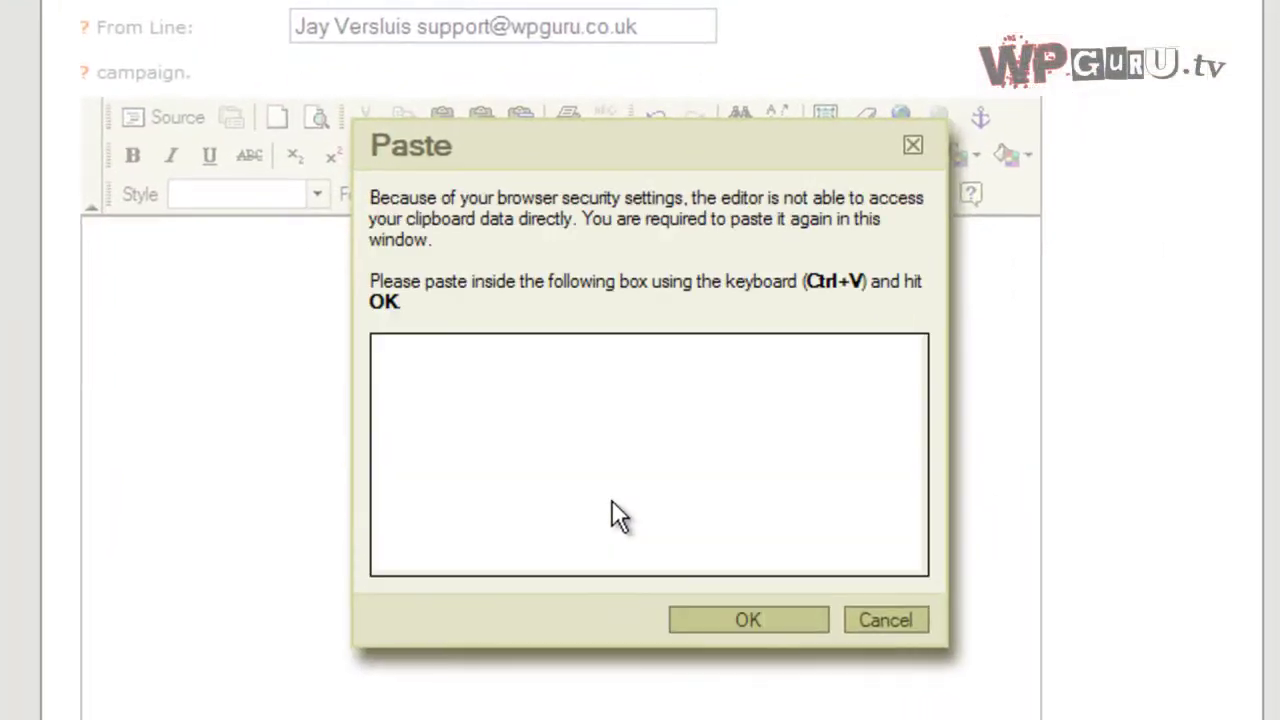
{"action": "right_click", "coordinate": [667, 473]}
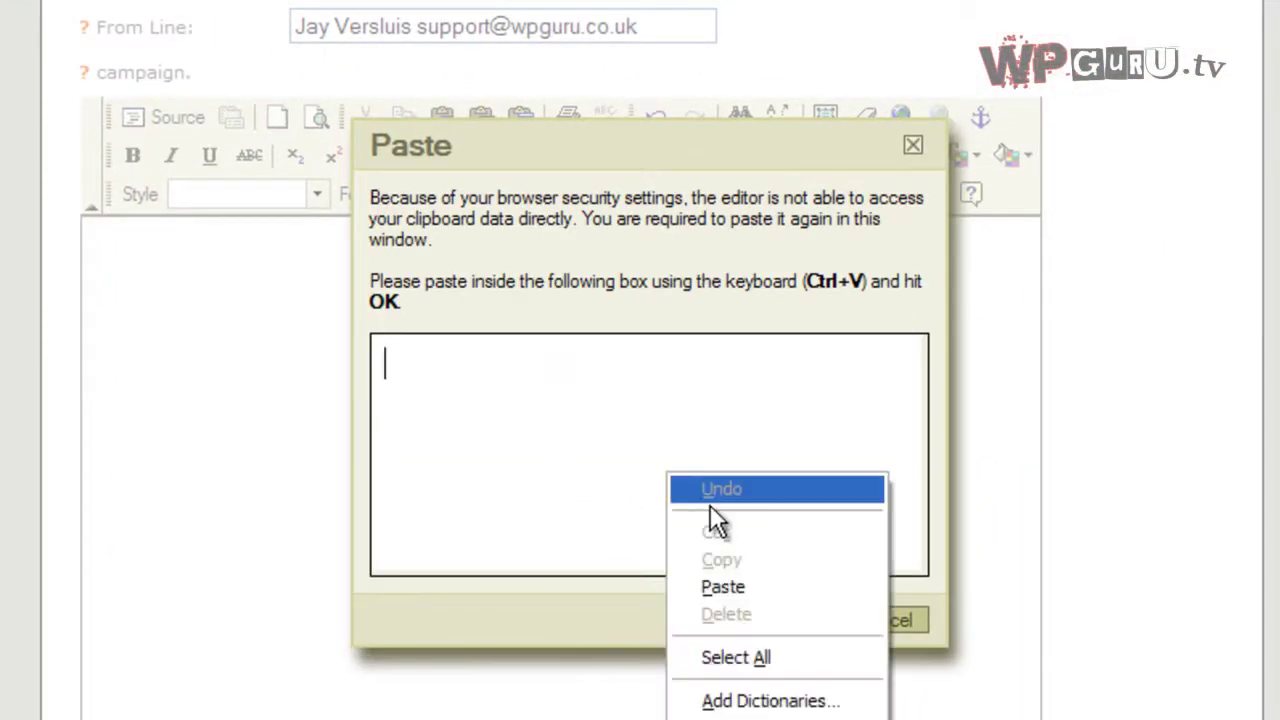
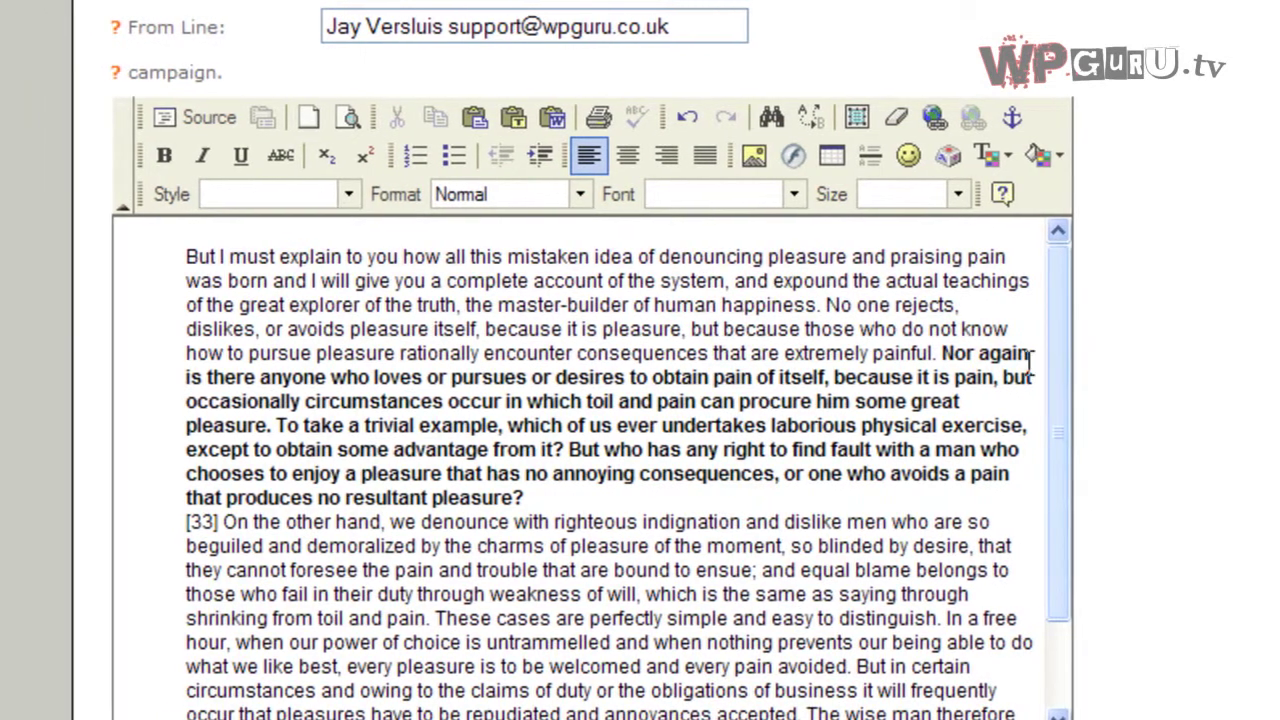
- Break the body text into separate paragraphs before "[33] On the other hand", "But in certain circumstances" and "Nor again is there anyone"
{"action": "left_click", "coordinate": [965, 500]}
{"action": "key", "text": "Return"}
{"action": "key", "text": "Return"}
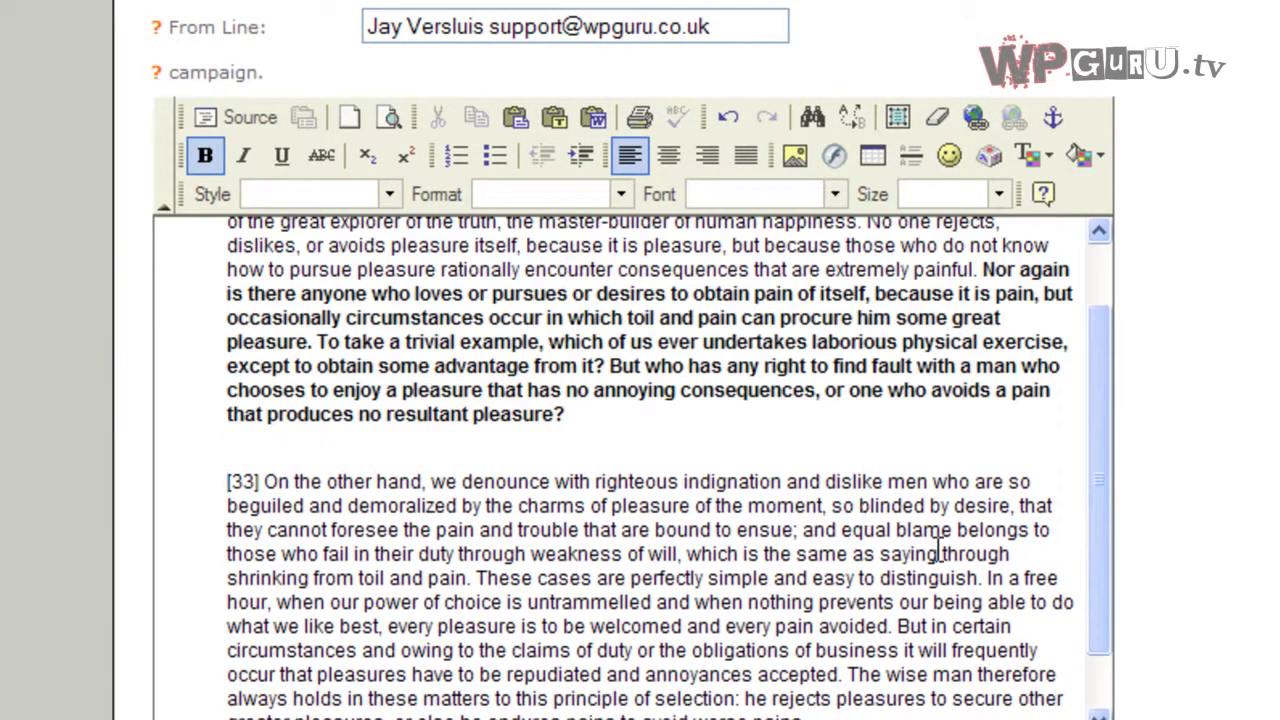
{"action": "scroll", "coordinate": [937, 550], "scroll_direction": "down", "scroll_amount": 2}
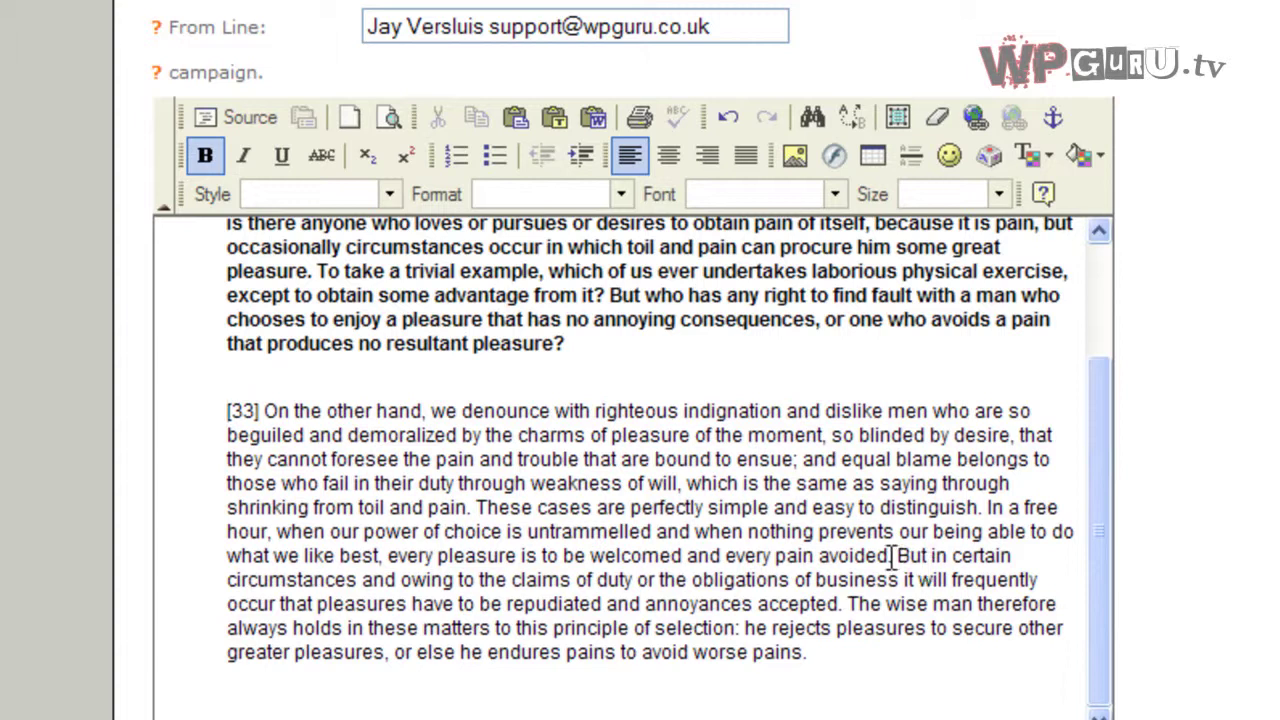
{"action": "left_click", "coordinate": [892, 556]}
{"action": "key", "text": "Return"}
{"action": "key", "text": "Return"}
{"action": "left_click_drag", "start_coordinate": [1099, 545], "coordinate": [1108, 382]}
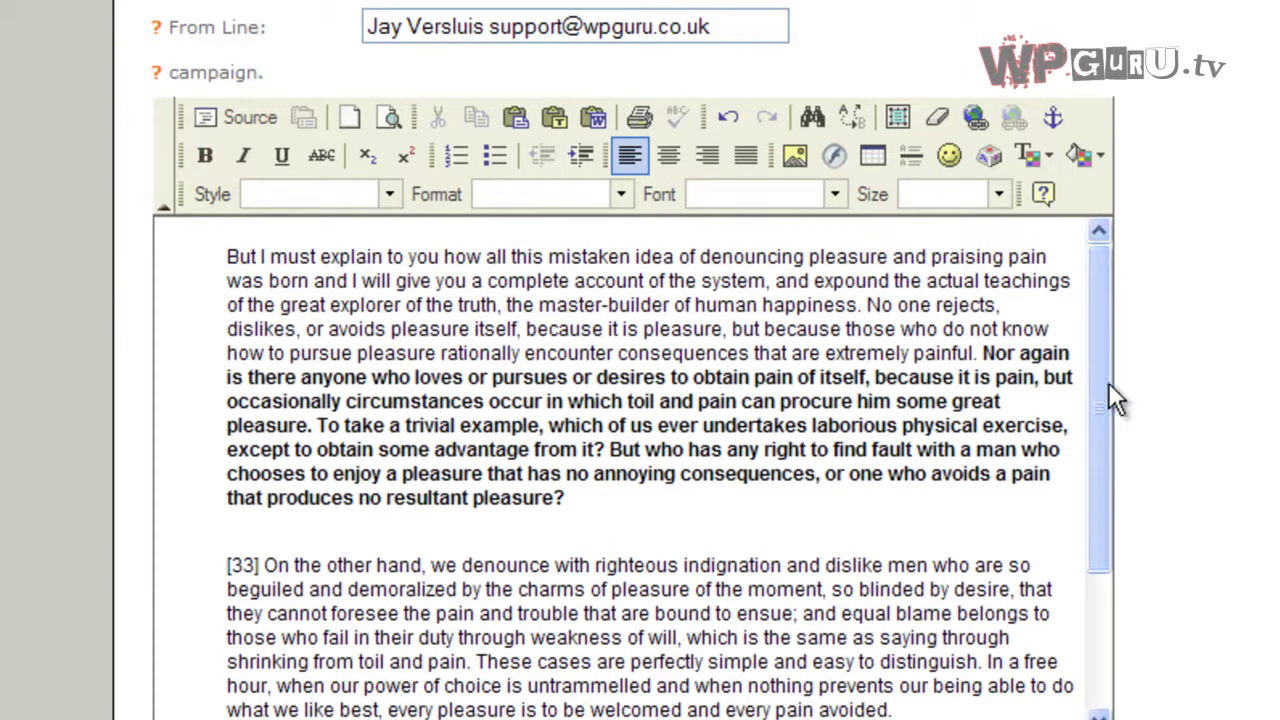
{"action": "left_click", "coordinate": [984, 352]}
{"action": "key", "text": "Return"}
{"action": "key", "text": "Return"}
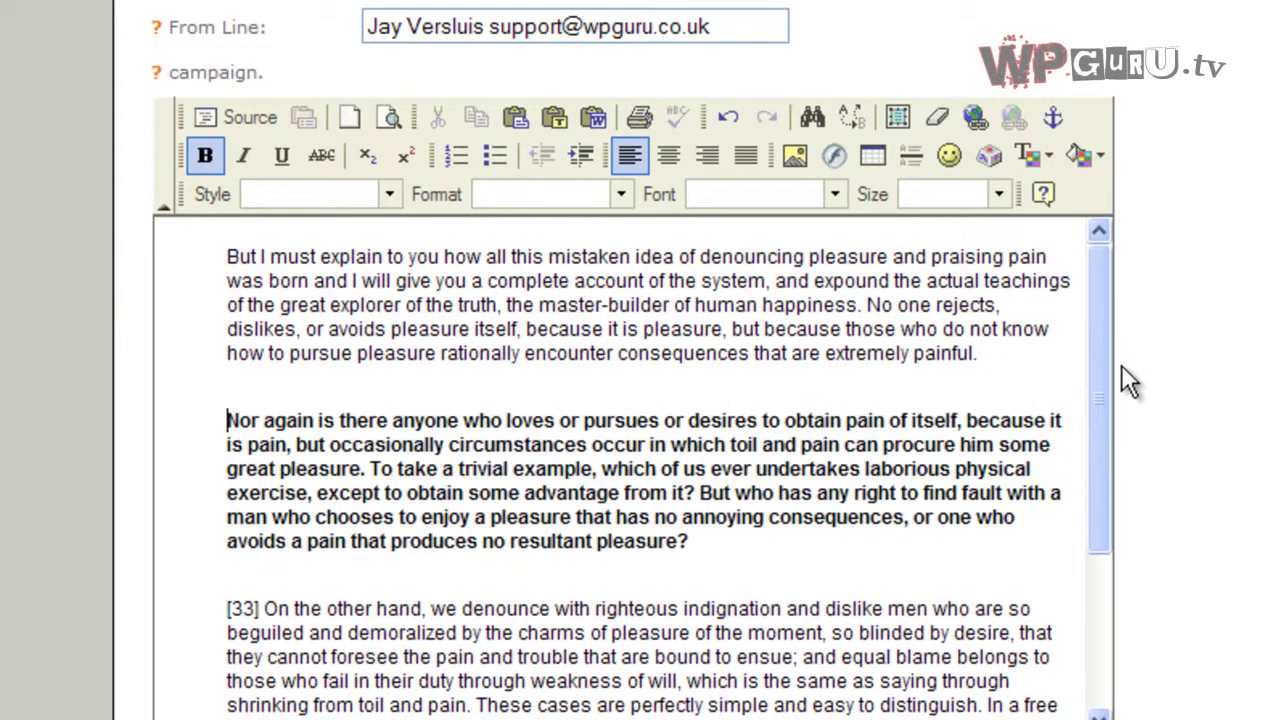
- Insert the greeting "Hello All," as its own paragraph at the beginning of the message body
{"action": "scroll", "coordinate": [911, 448], "scroll_direction": "down", "scroll_amount": 5}
{"action": "scroll", "coordinate": [911, 448], "scroll_direction": "up", "scroll_amount": 5}
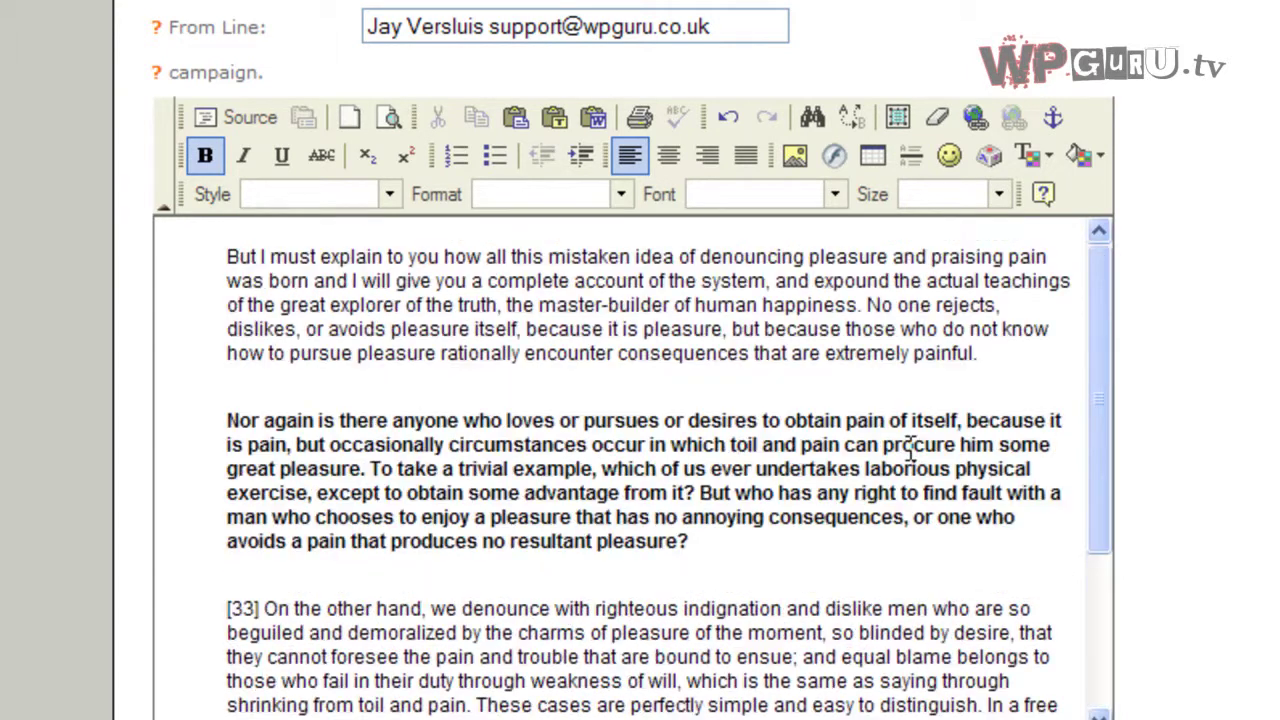
{"action": "left_click", "coordinate": [230, 258]}
{"action": "type", "text": "Hello All,"}
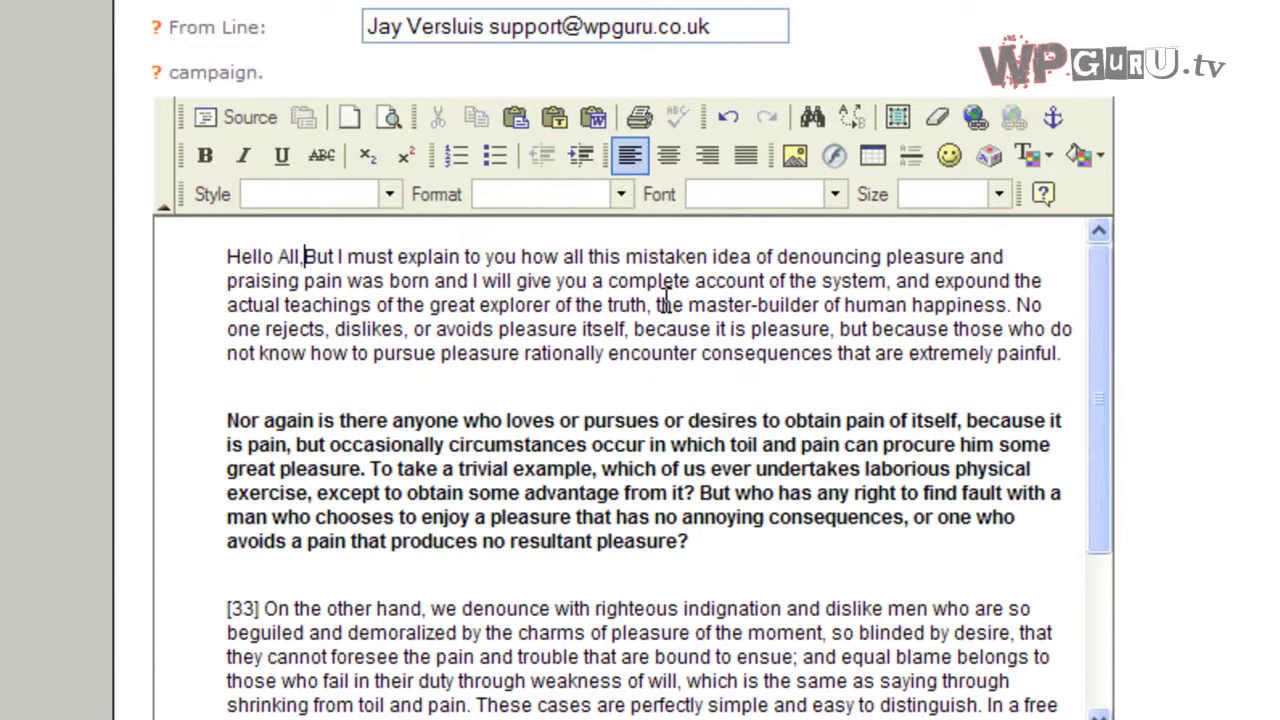
{"action": "key", "text": "Return"}
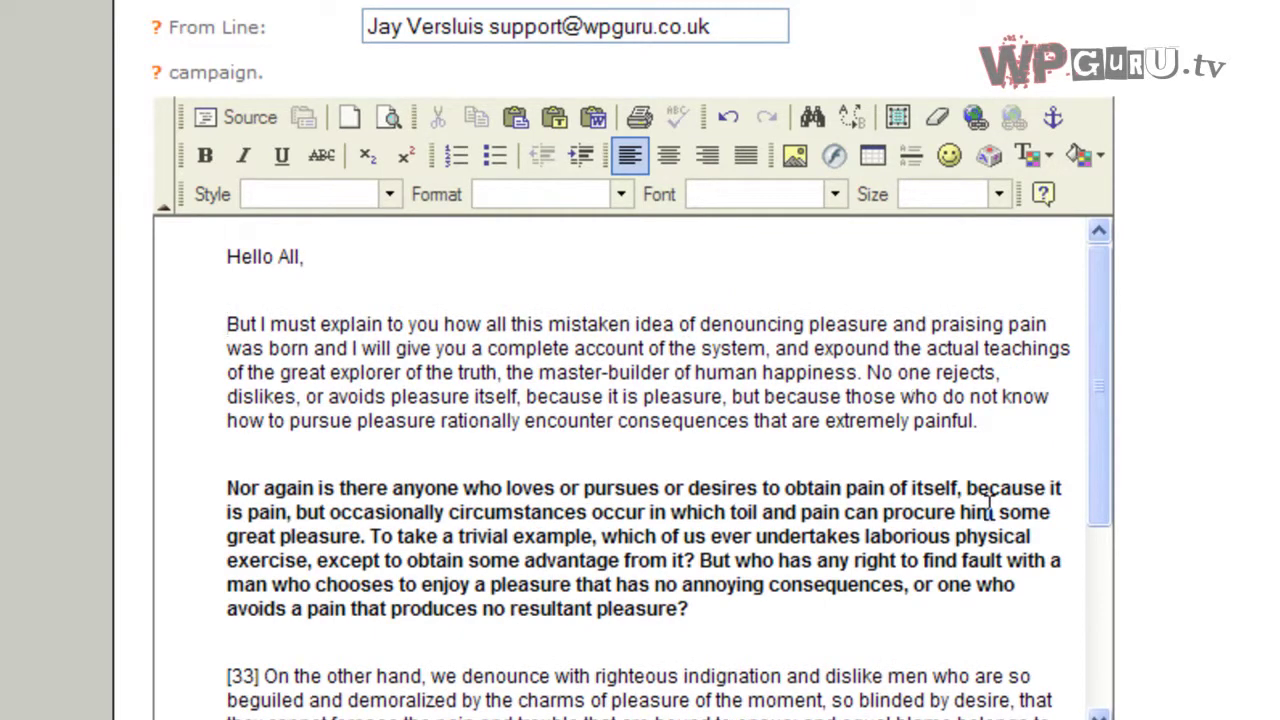
- Save the changes to the campaign message, keeping the default footer
{"action": "scroll", "coordinate": [990, 510], "scroll_direction": "down", "scroll_amount": 6}
{"action": "scroll", "coordinate": [1140, 520], "scroll_direction": "down", "scroll_amount": 5}
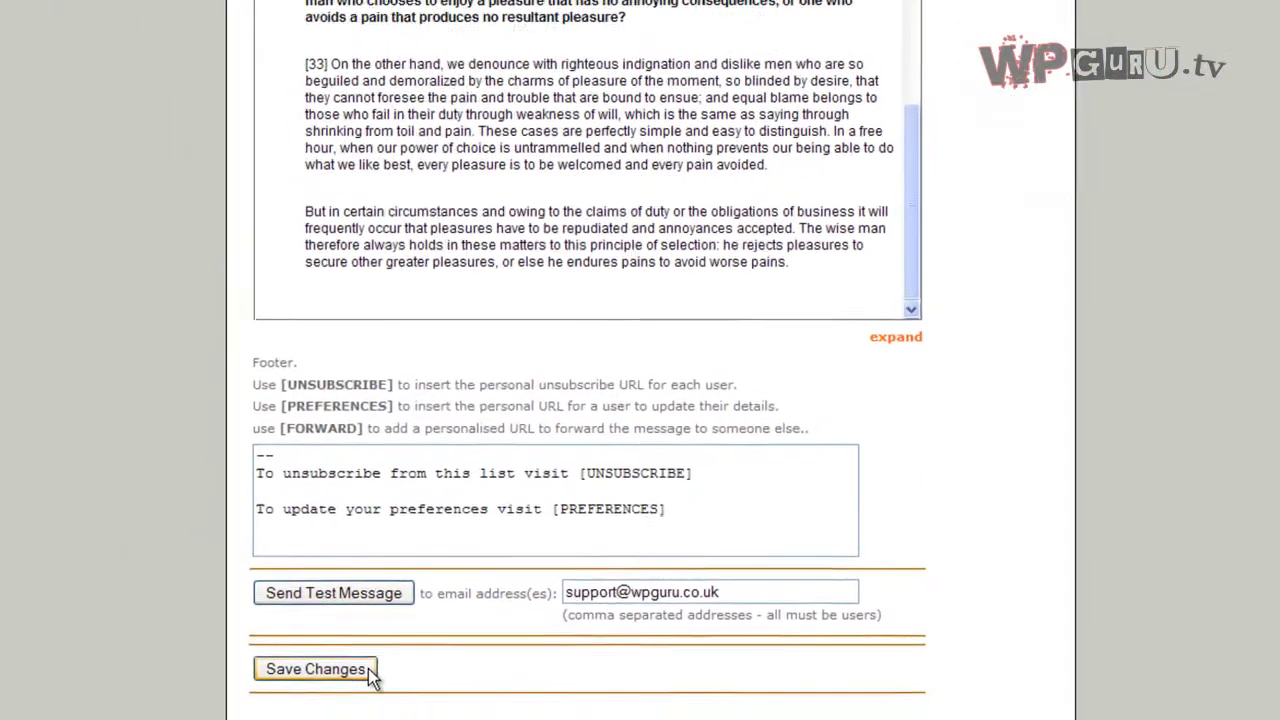
{"action": "left_click", "coordinate": [313, 646]}
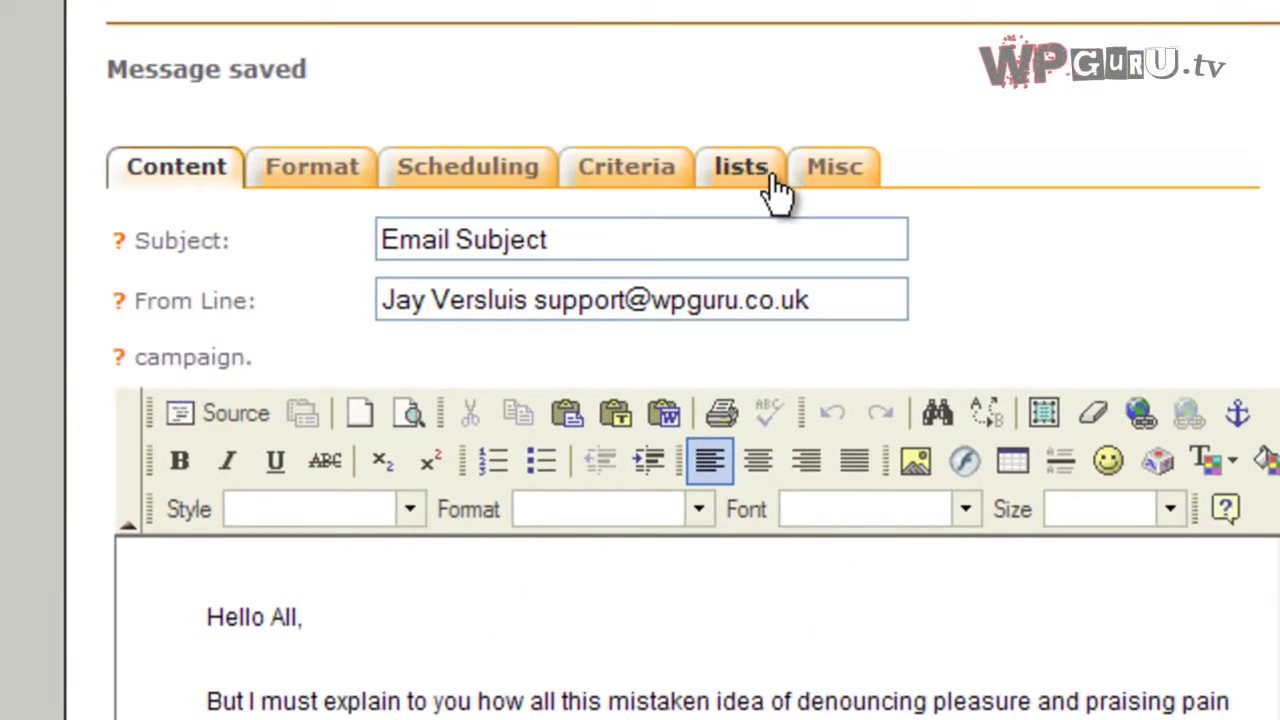
- Send the campaign to Test List 2 only and process the message queue
{"action": "left_click", "coordinate": [775, 185]}
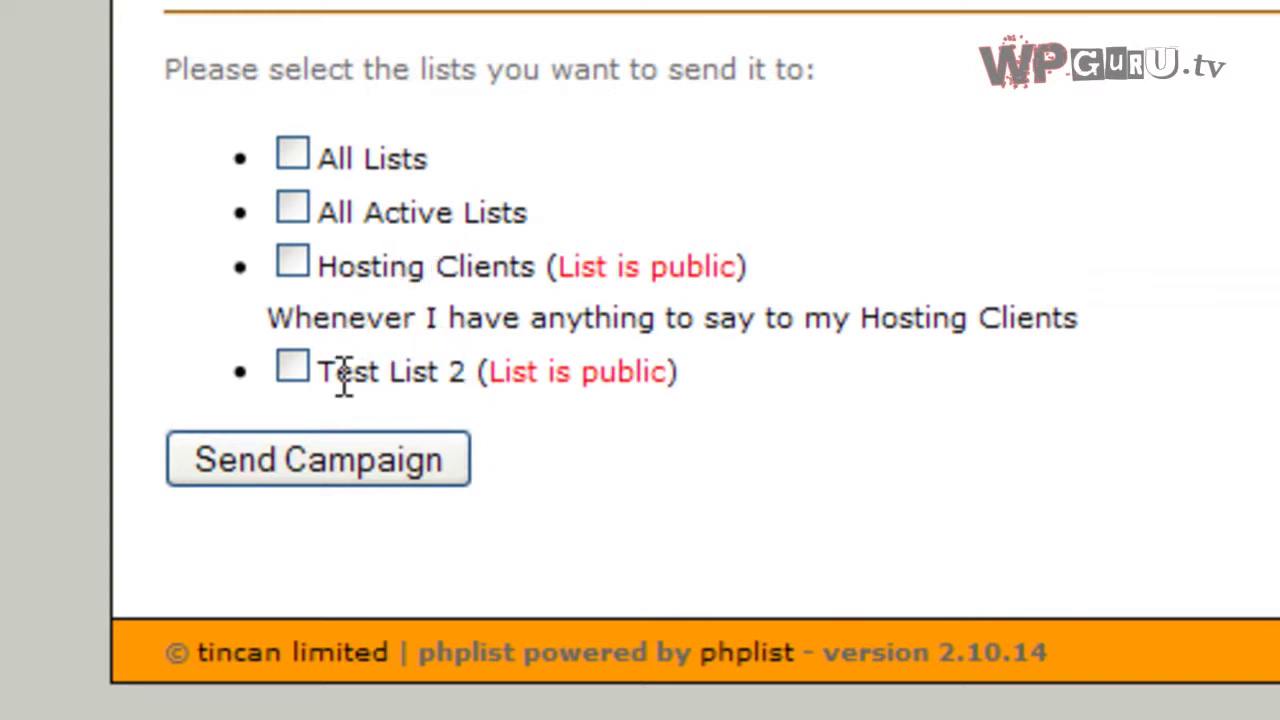
{"action": "left_click", "coordinate": [294, 370]}
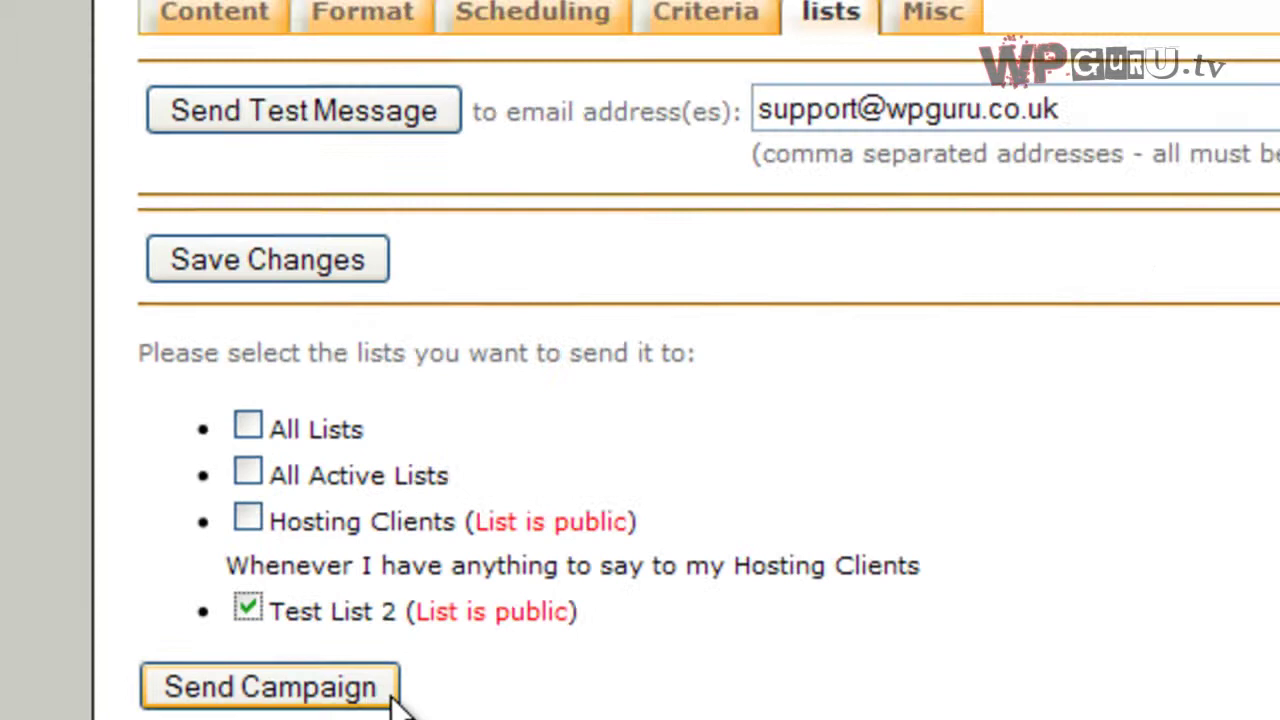
{"action": "left_click", "coordinate": [455, 465]}
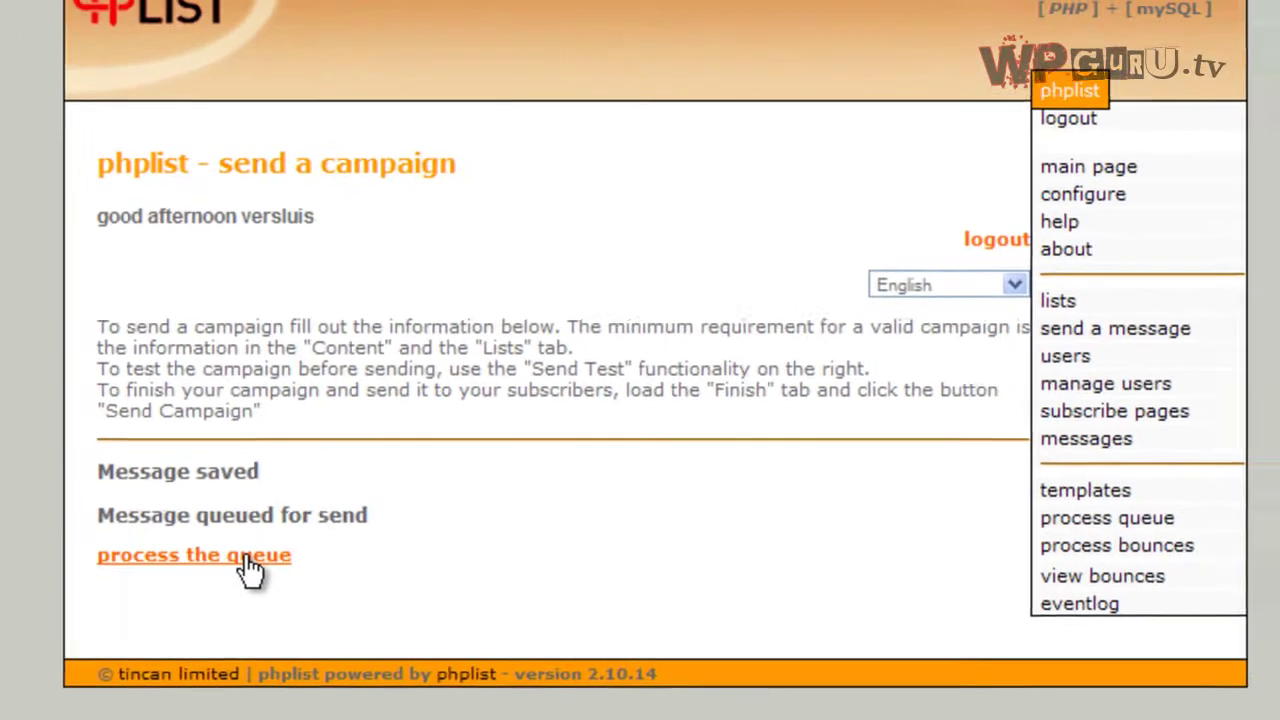
{"action": "left_click", "coordinate": [538, 366]}
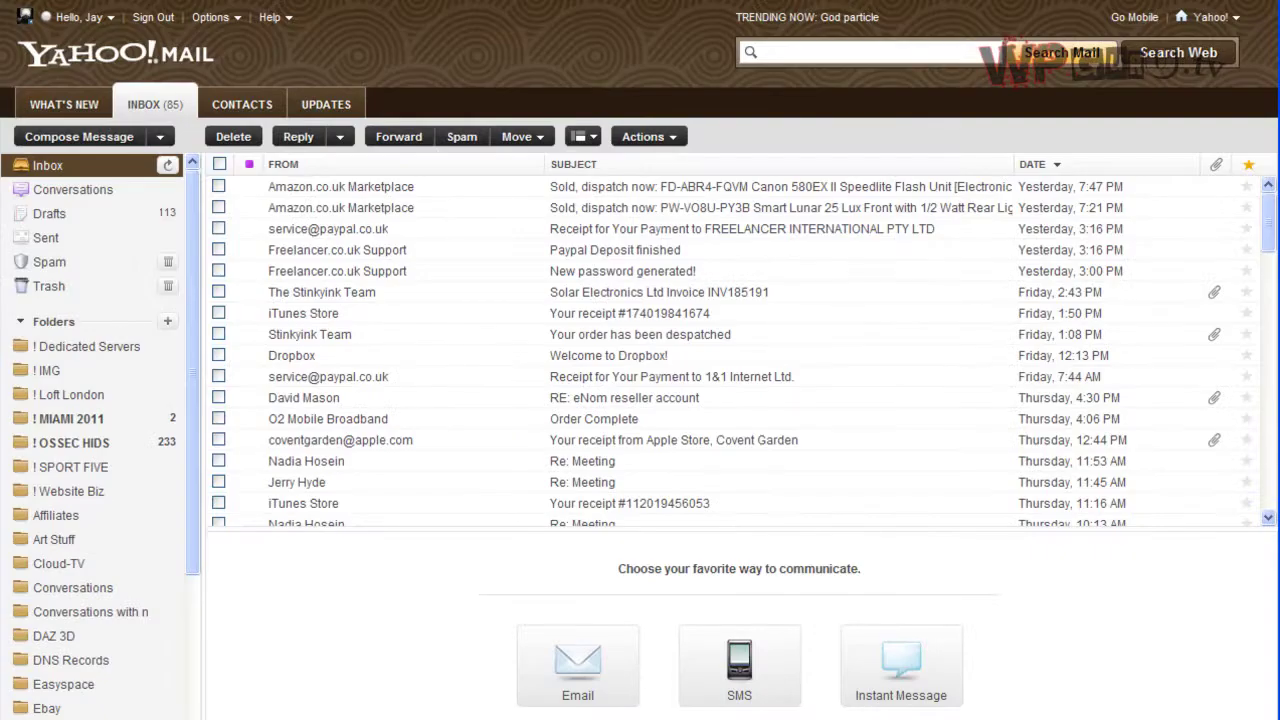
- Refresh the Yahoo Mail inbox and read the received "Email Subject" newsletter down to its footer, then return to phplist's queue report
{"action": "left_click", "coordinate": [165, 165]}
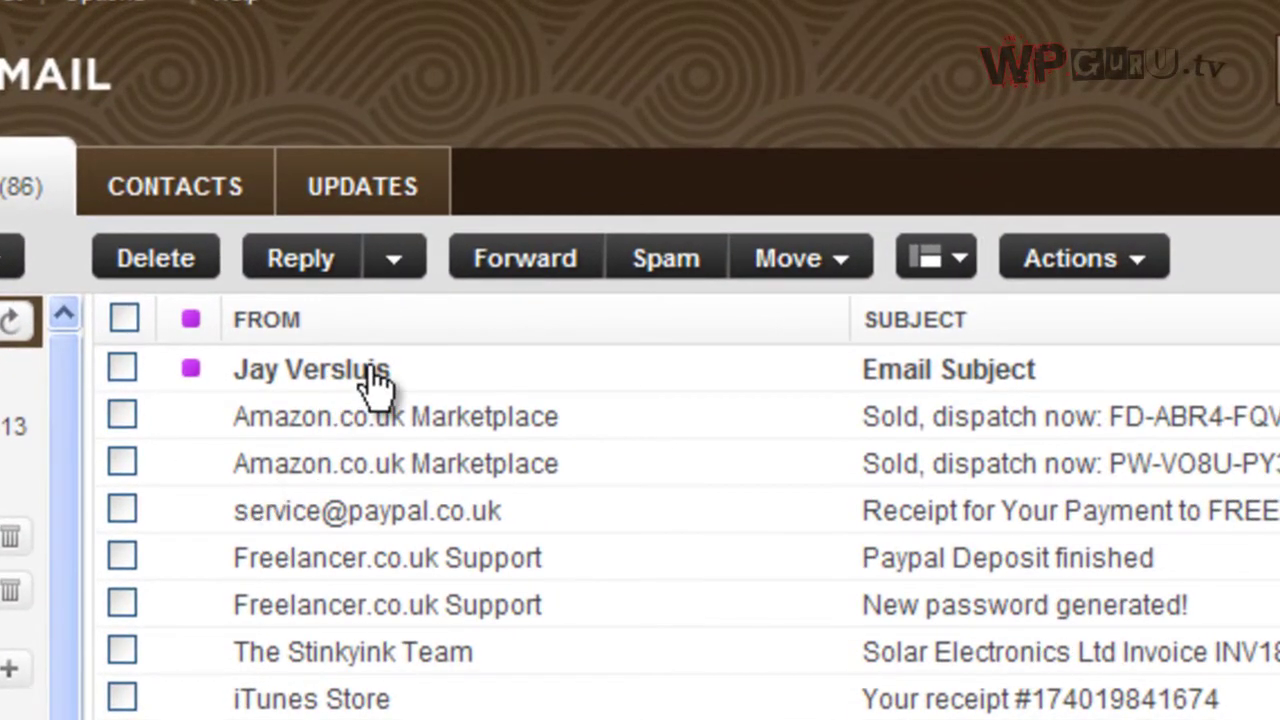
{"action": "left_click", "coordinate": [358, 300]}
{"action": "double_click", "coordinate": [375, 375]}
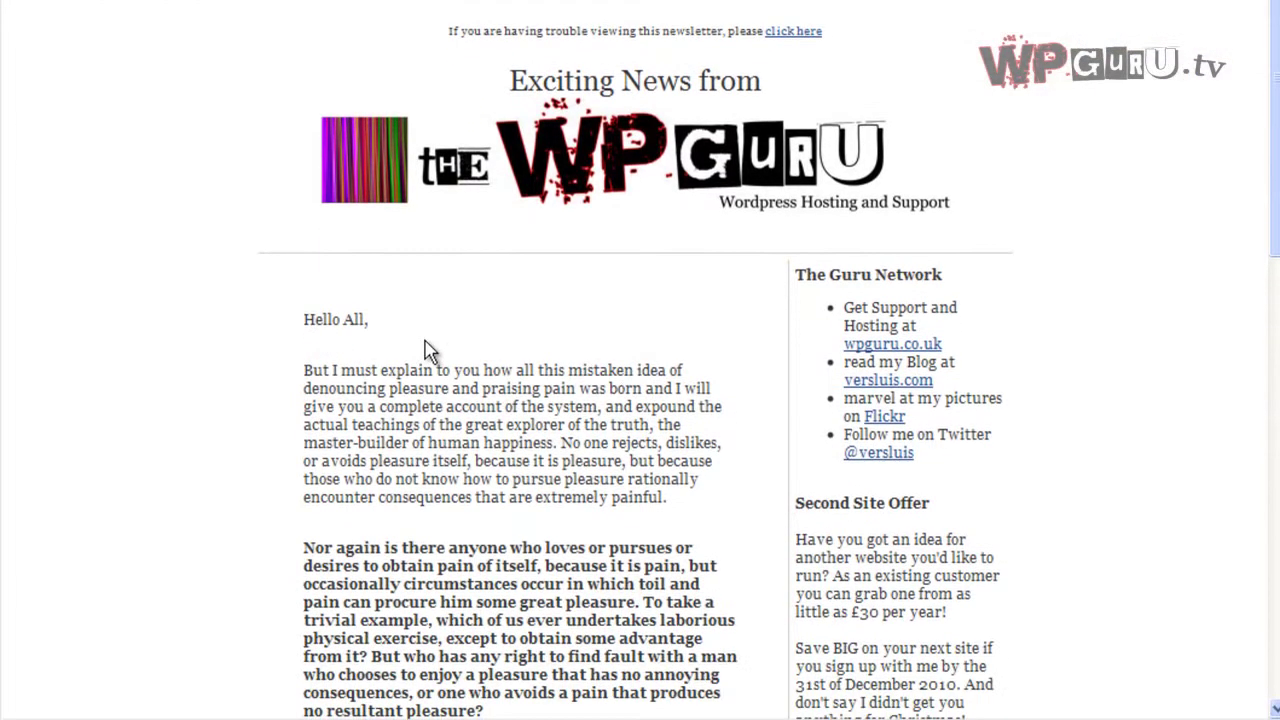
{"action": "scroll", "coordinate": [470, 383], "scroll_direction": "down", "scroll_amount": 3}
{"action": "scroll", "coordinate": [470, 383], "scroll_direction": "down", "scroll_amount": 10}
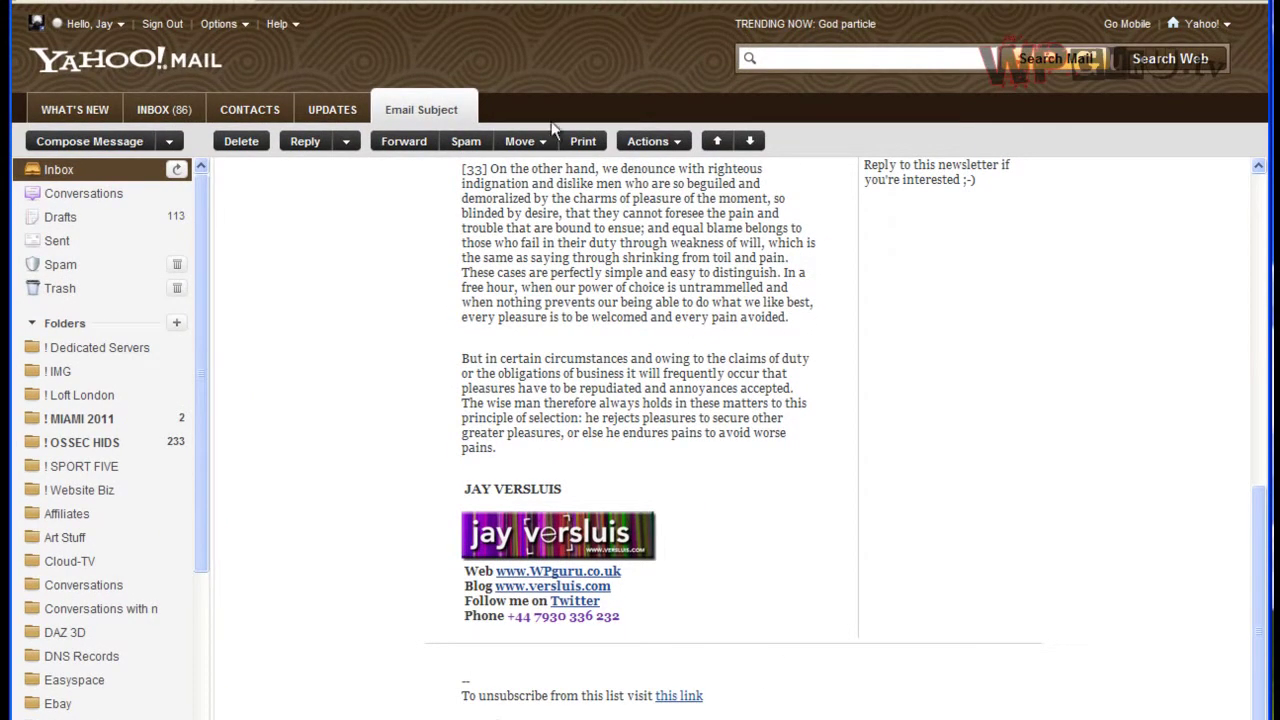
{"action": "left_click", "coordinate": [408, 5]}
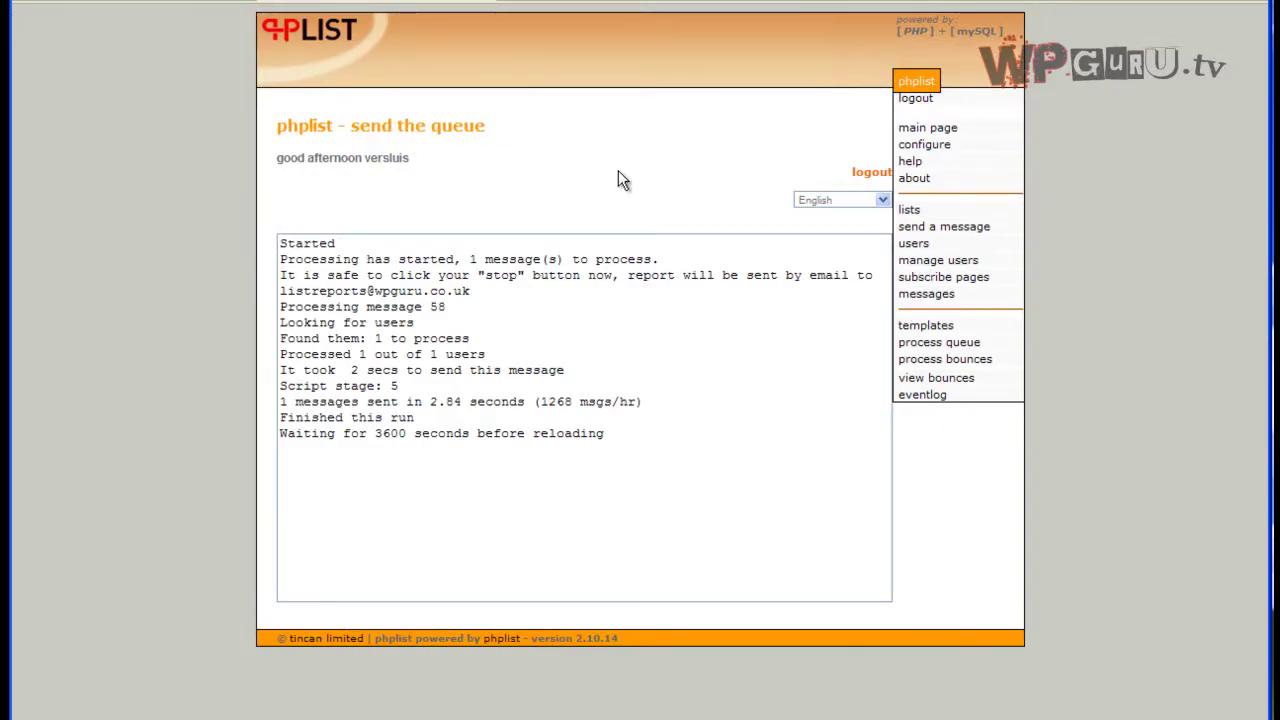